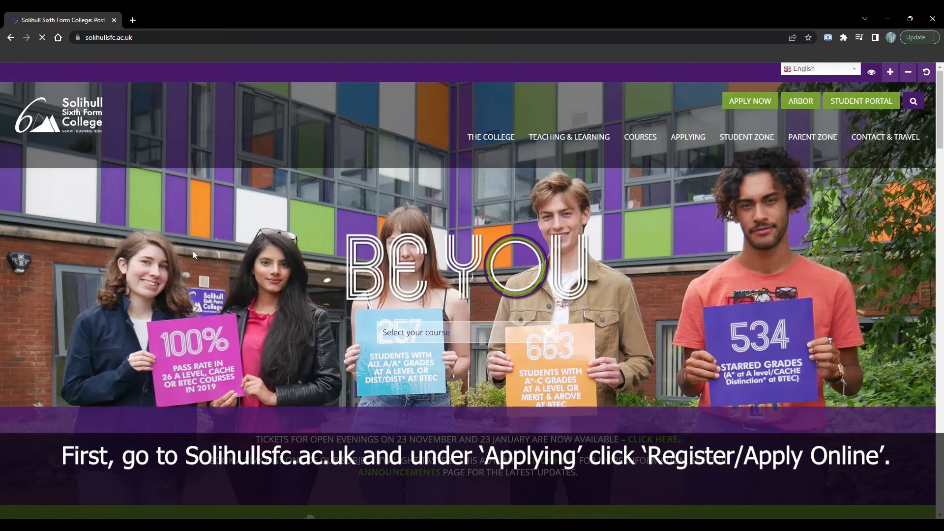
- From the APPLYING menu on solihullsfc.ac.uk, go to Register / Apply Online
mouse_move(688, 154)
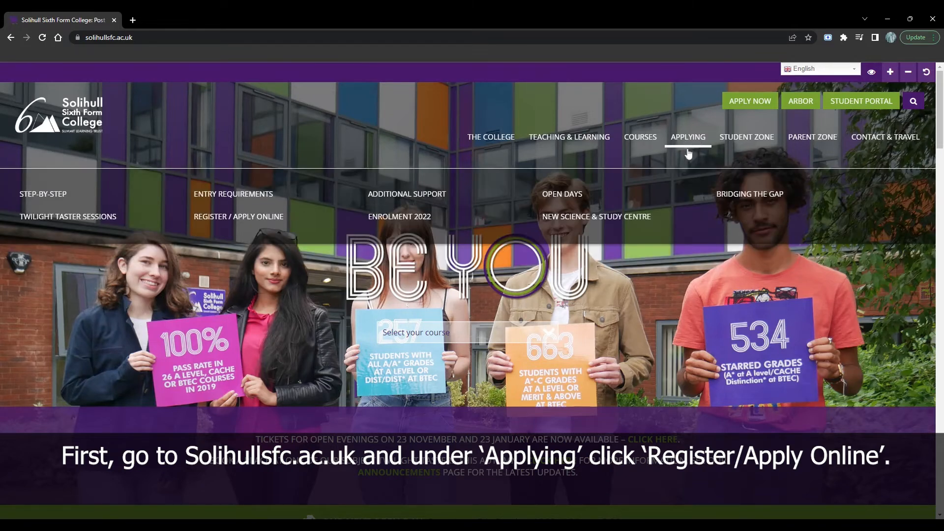
left_click(210, 224)
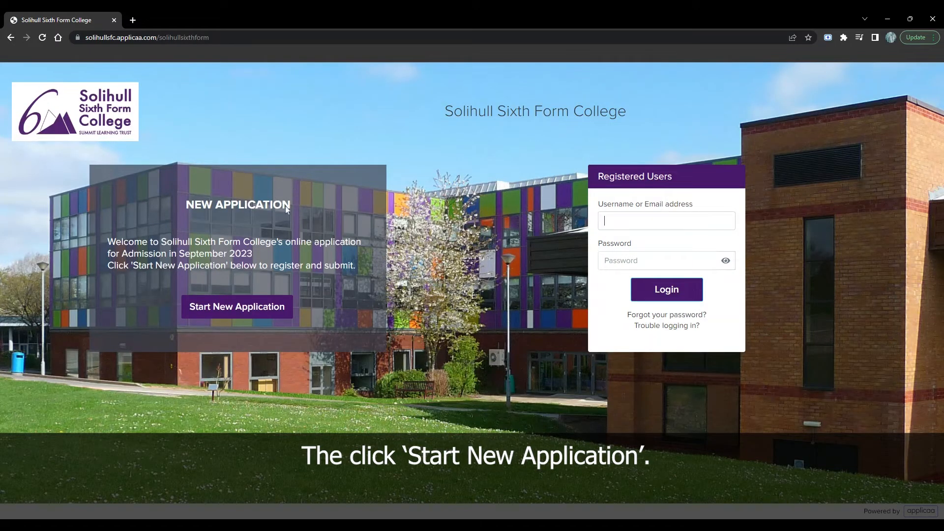
- Start a new application with the student's name, gender Male, a 2000 birth date, and not a current student
left_click(249, 314)
type("TEST")
key("Tab")
type("Application")
left_click(333, 279)
left_click(314, 325)
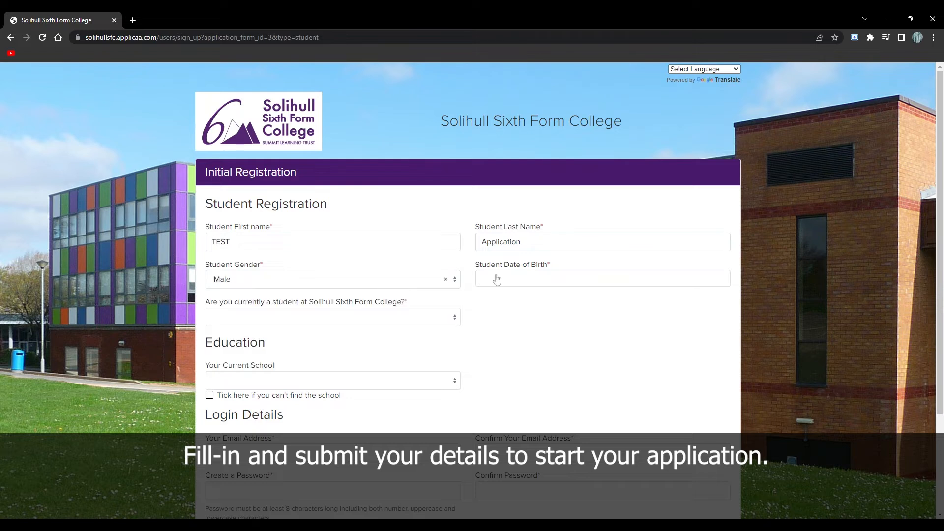
left_click(498, 279)
left_click(557, 301)
left_click(563, 349)
left_click(521, 339)
left_click(318, 322)
left_click(305, 368)
- Set the current school to Ninestiles, an Academy
left_click(304, 377)
scroll(297, 350, "down", 1)
type("Ninestil")
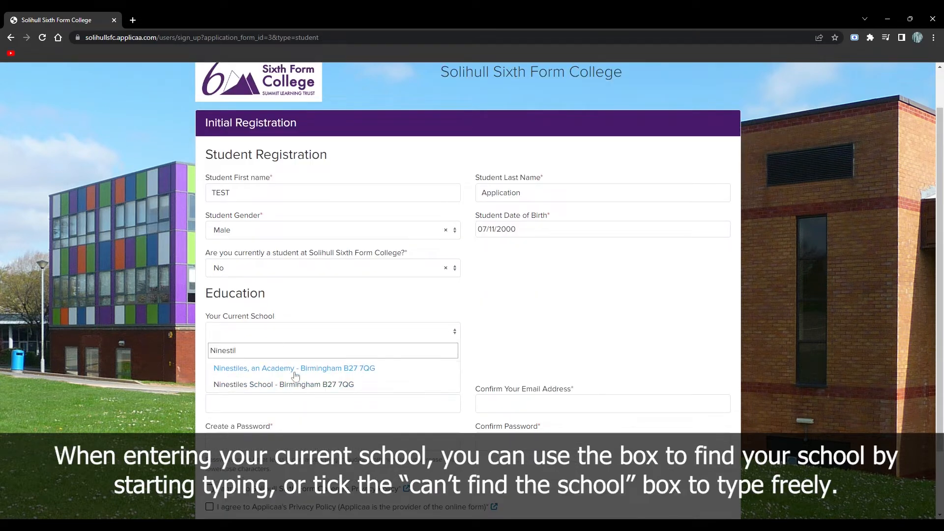
left_click(252, 370)
left_click(209, 347)
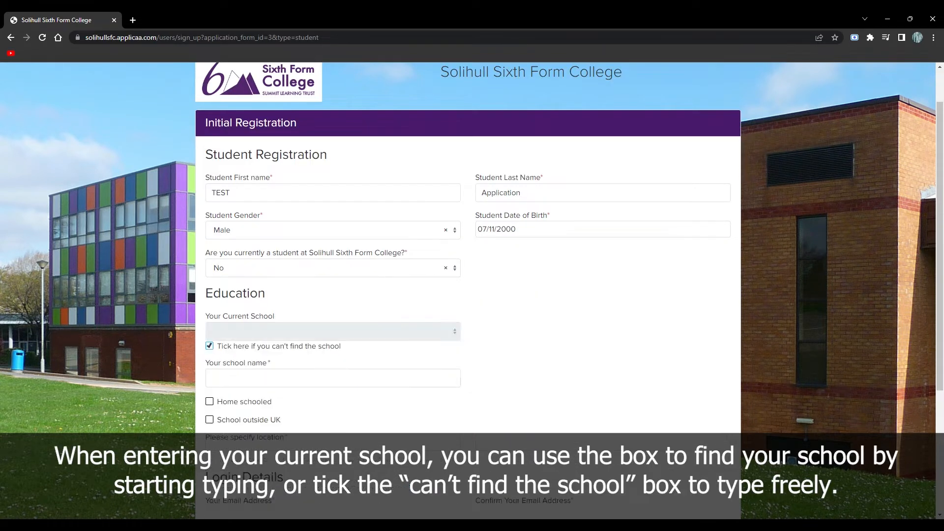
key("BackSpace")
key("BackSpace")
key("BackSpace")
key("BackSpace")
key("BackSpace")
key("BackSpace")
key("BackSpace")
key("BackSpace")
key("BackSpace")
left_click(210, 346)
left_click(285, 332)
type("Ninestiles")
left_click(296, 376)
- Enter the login email and password, accept both privacy agreements, and submit the registration
left_click(248, 402)
key("ctrl+v")
key("Tab")
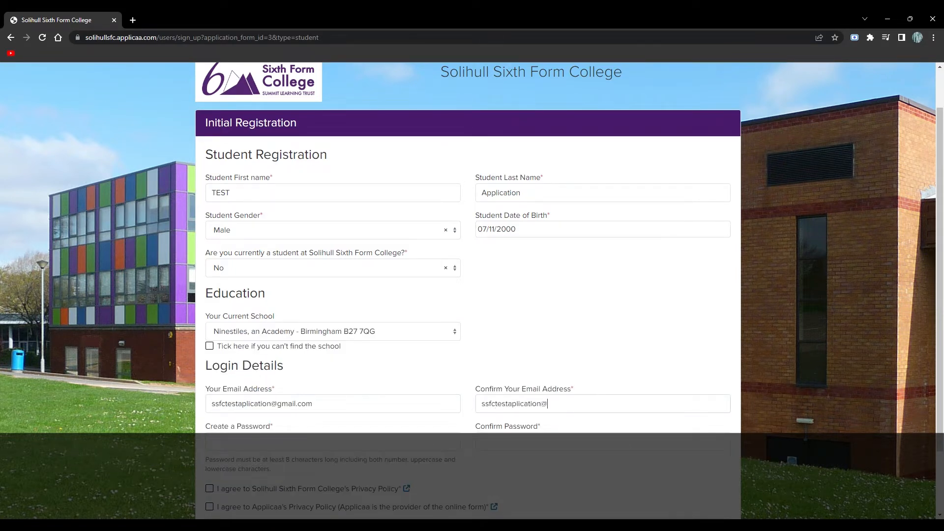
type("•••••••••")
scroll(234, 386, "down", 2)
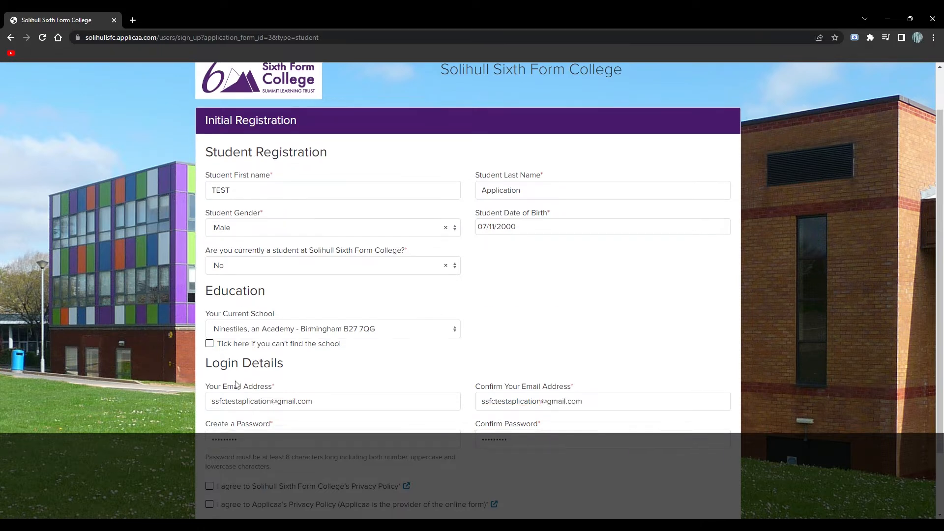
left_click(209, 410)
left_click(209, 428)
type("••••")
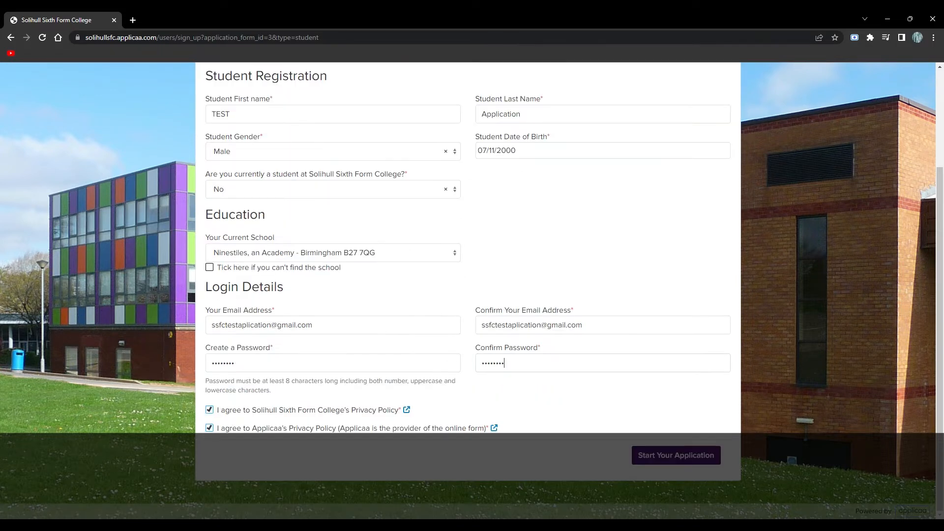
left_click(676, 455)
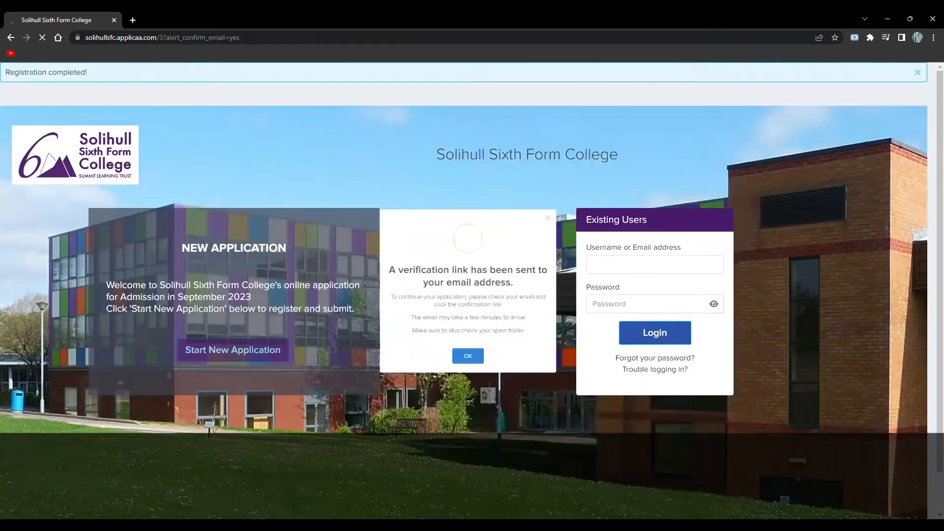
- Dismiss the verification message and log in with the registered email and password
left_click(468, 384)
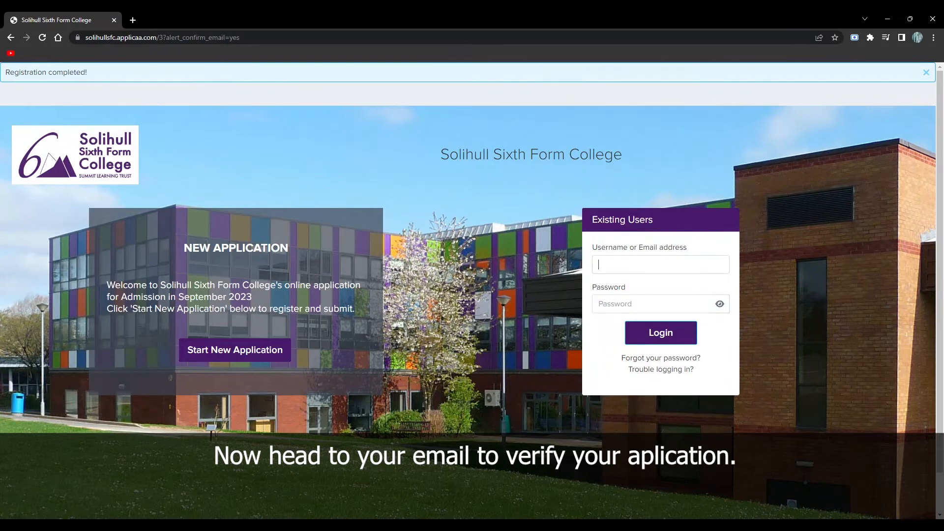
left_click(606, 266)
key("Tab")
type("********")
key("Return")
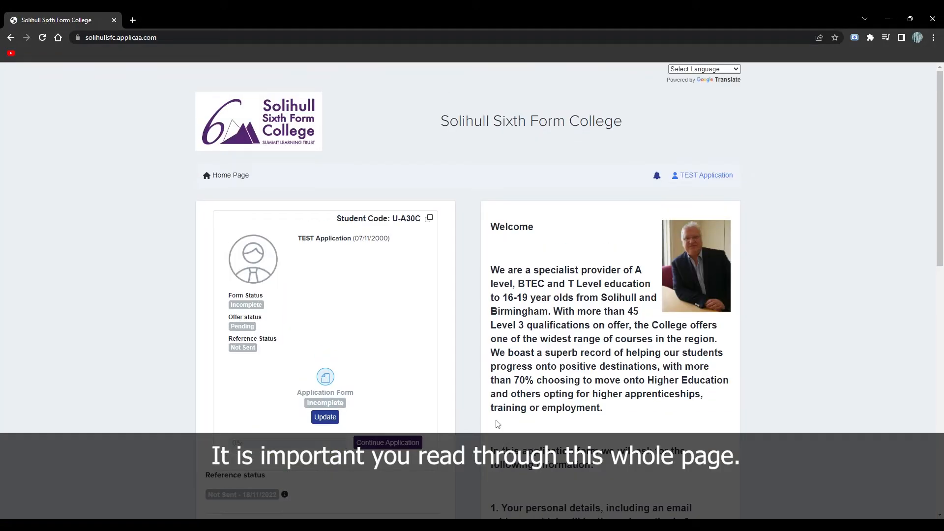
- Read through the welcome dashboard and continue the application
scroll(495, 443, "down", 8)
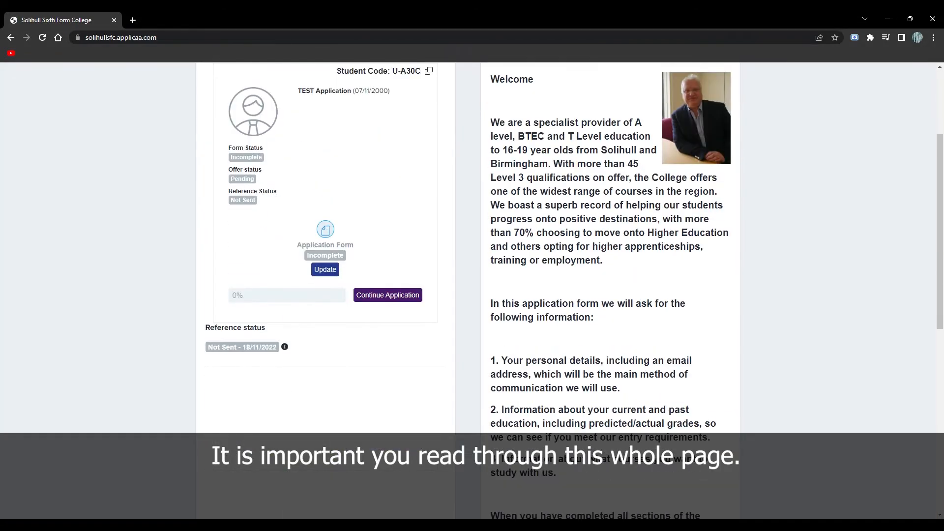
scroll(495, 444, "down", 5)
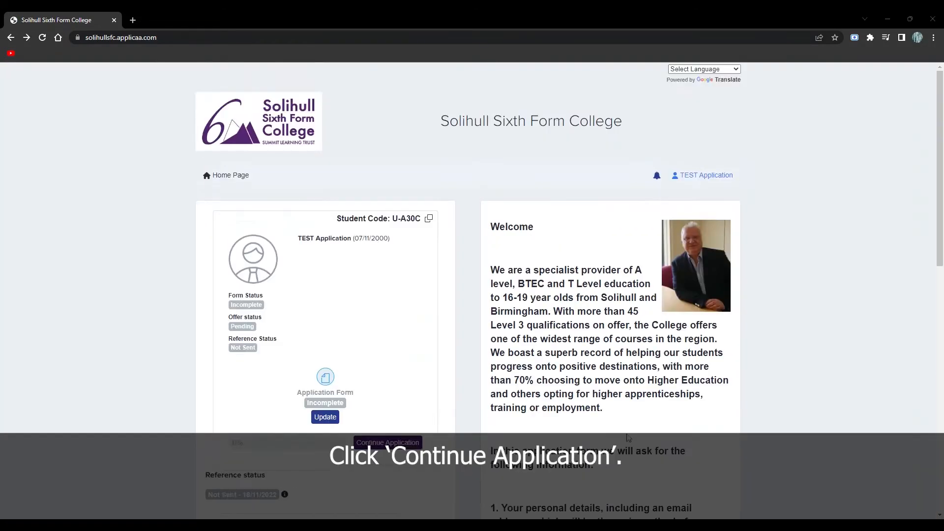
scroll(435, 398, "down", 1)
left_click(388, 393)
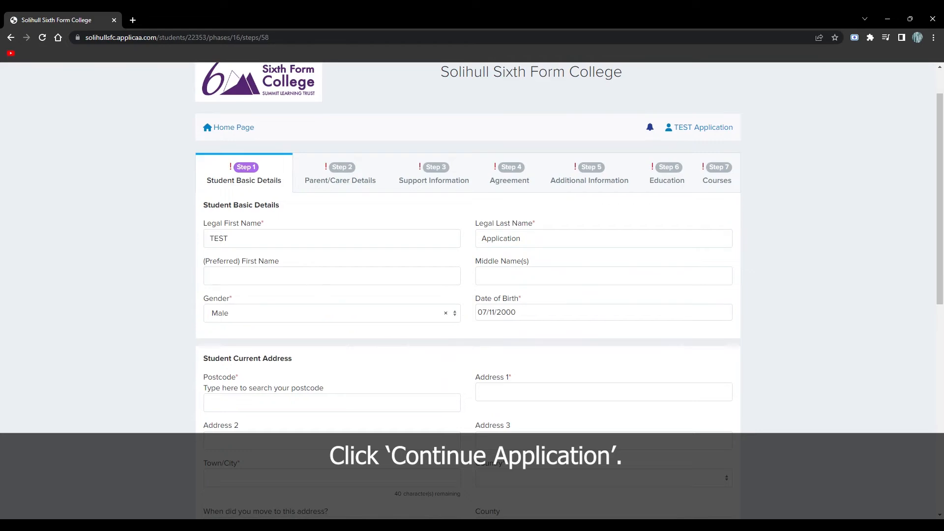
- Look up the address for postcode B91 3WR and set the country to United Kingdom
scroll(214, 315, "down", 3)
left_click(216, 256)
type("b91 3wr")
left_click(272, 276)
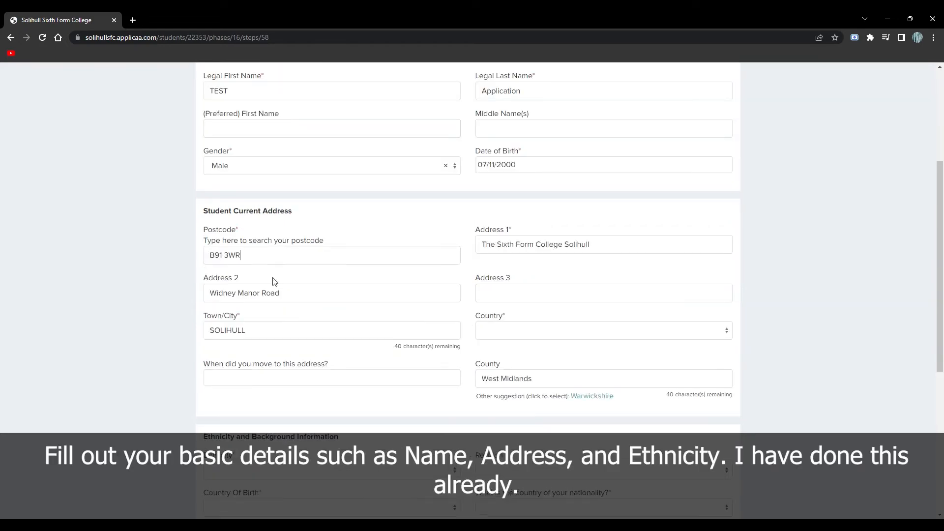
left_click(546, 330)
type("un")
left_click(508, 417)
- Set ethnicity to Not provided and religion to No Religion
scroll(501, 413, "down", 5)
left_click(297, 226)
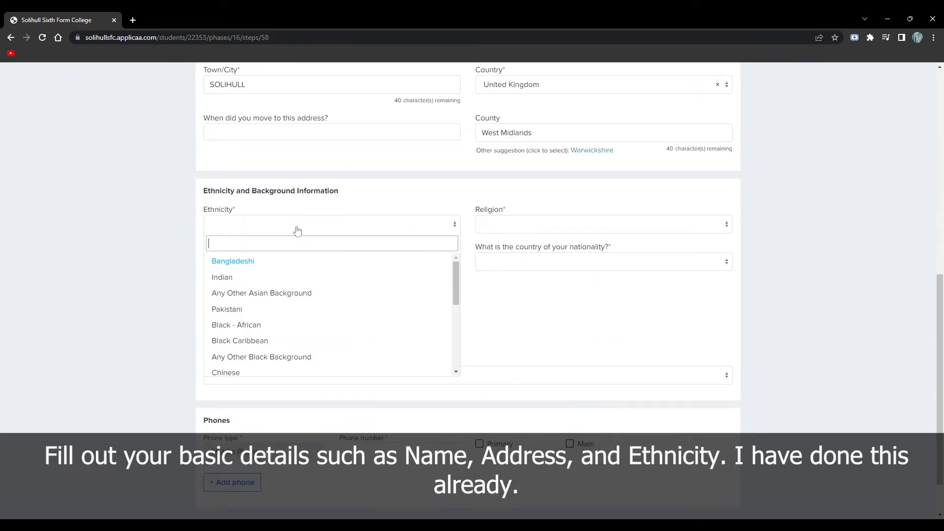
scroll(268, 311, "down", 3)
left_click(234, 336)
left_click(546, 224)
scroll(540, 294, "down", 5)
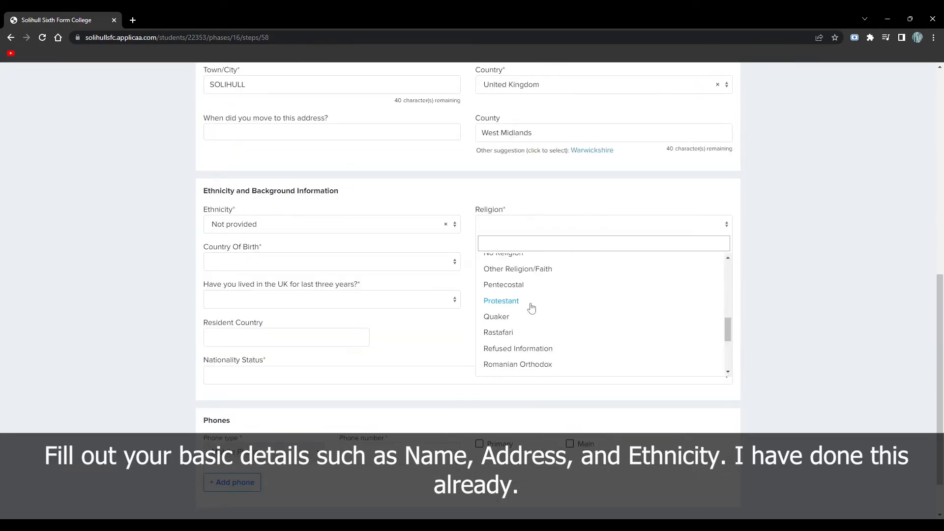
left_click(503, 270)
- Set birth and nationality country to United Kingdom, lived in UK Yes, status British Subject
left_click(243, 262)
type("un")
left_click(255, 347)
left_click(582, 261)
type("uni")
left_click(511, 314)
left_click(275, 299)
left_click(274, 339)
left_click(305, 375)
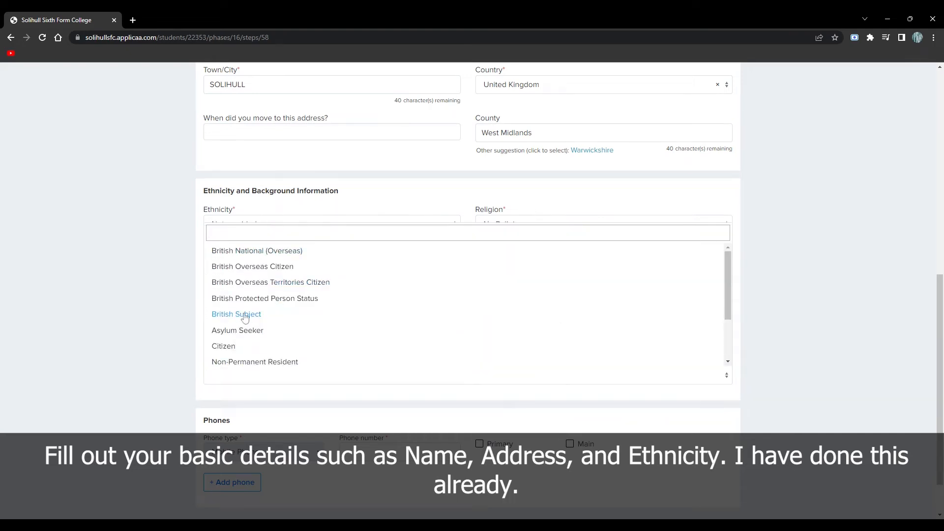
left_click(315, 314)
- Add the student's phone as primary, save Step 1, and start a new parent/guardian contact
scroll(286, 335, "down", 2)
type("076459782")
left_click(483, 388)
left_click(721, 477)
scroll(419, 397, "down", 2)
left_click(442, 380)
left_click(372, 151)
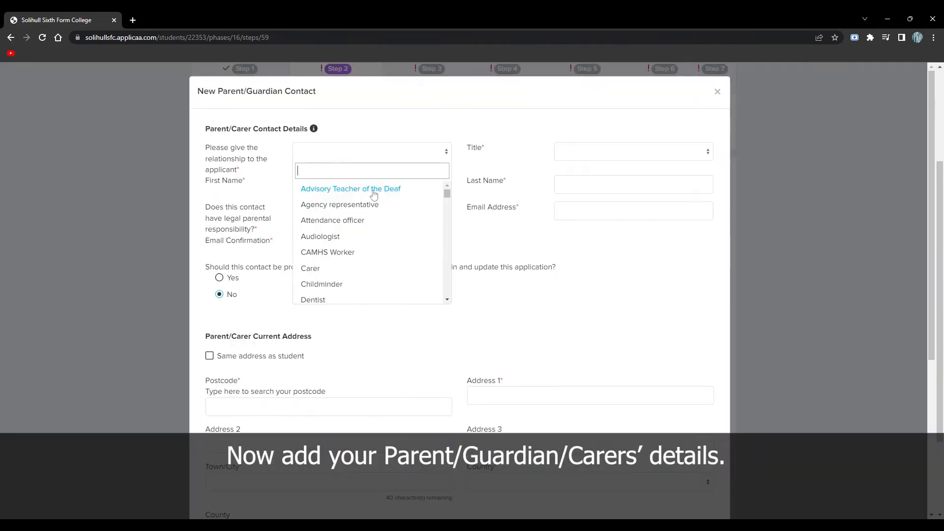
- Enter a Father contact titled Dr with parental responsibility, email, parental account and the student's address
scroll(355, 203, "down", 5)
left_click(344, 276)
left_click(610, 151)
left_click(590, 187)
left_click(374, 185)
type("TE")
left_click(347, 215)
left_click(348, 250)
left_click(566, 212)
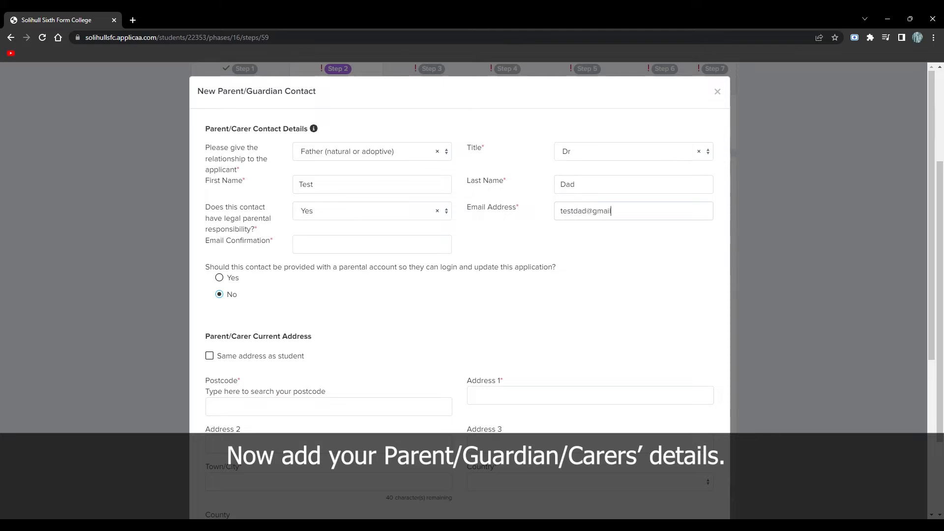
left_click(233, 278)
left_click(209, 356)
- Add the father's home and mobile phone numbers and save the contact
scroll(210, 356, "down", 1)
scroll(261, 385, "down", 1)
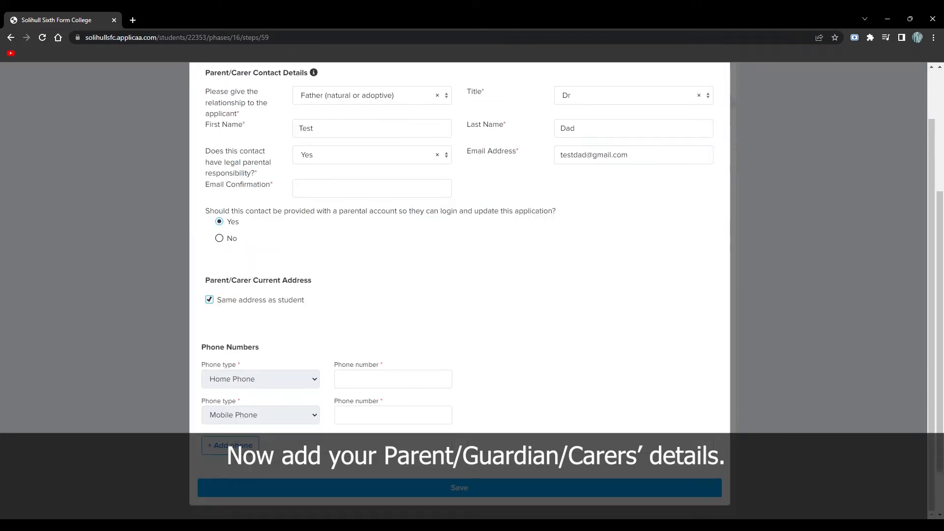
left_click(354, 415)
type("077691532")
left_click(422, 489)
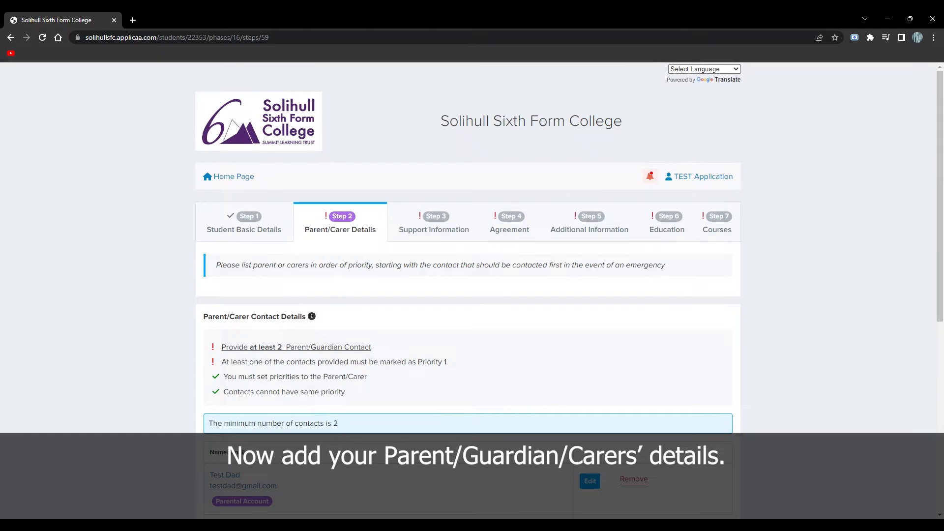
- Add a second contact as Mother, titled The Honorable, with her first and last name
scroll(408, 443, "down", 2)
left_click(408, 440)
left_click(339, 155)
type("mot")
left_click(334, 236)
left_click(577, 152)
scroll(574, 216, "down", 5)
left_click(575, 236)
left_click(418, 186)
type("Test")
left_click(580, 186)
type("Mum")
- Give the mother parental responsibility, a confirmed email, a parental account, the student's address and home phone
left_click(410, 208)
left_click(344, 253)
left_click(580, 211)
key("Tab")
left_click(219, 278)
left_click(209, 355)
scroll(315, 340, "down", 1)
left_click(413, 374)
type("01926 41")
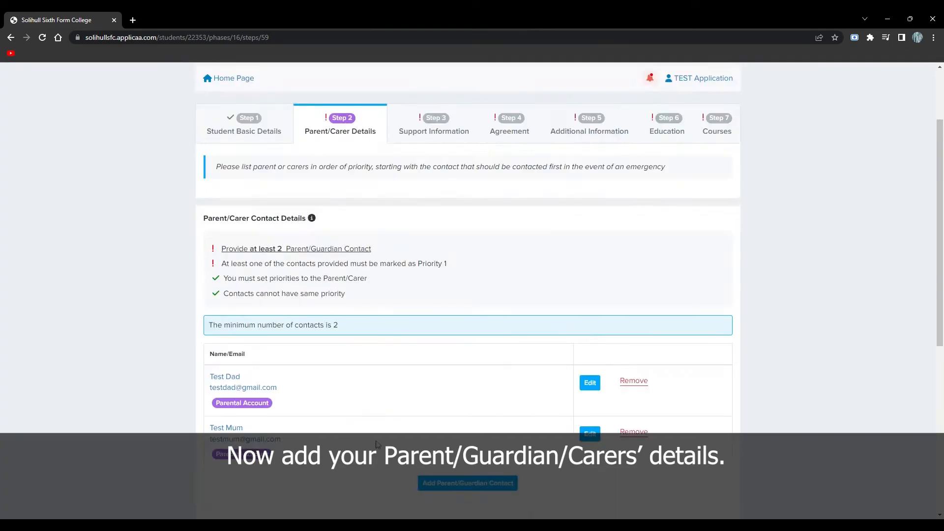
- Make the mother contact priority 1 and enter the primary contact's job as Builder
scroll(490, 309, "down", 6)
left_click(490, 309)
left_click(487, 328)
left_click(392, 421)
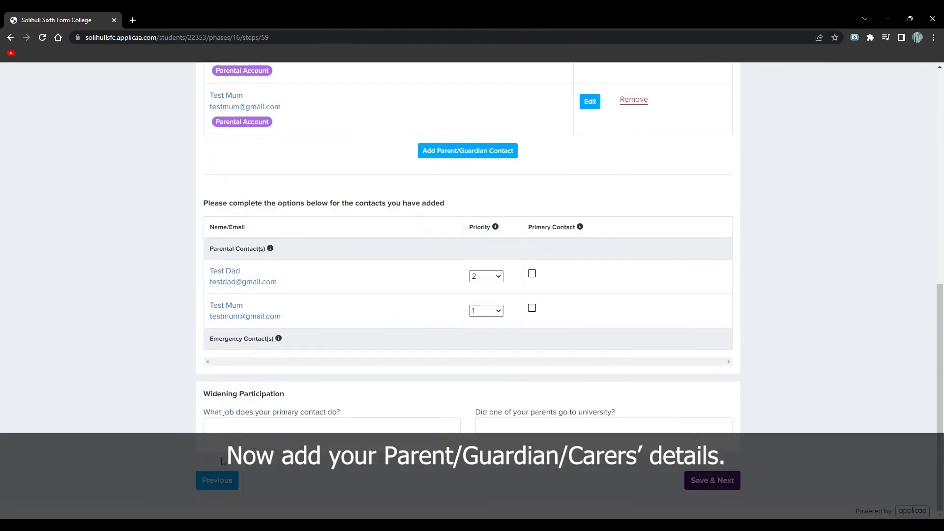
type("Builder")
key("Tab")
- Answer No to each support question, including No Special Educational Need, leaving medical conditions empty
type("Yes")
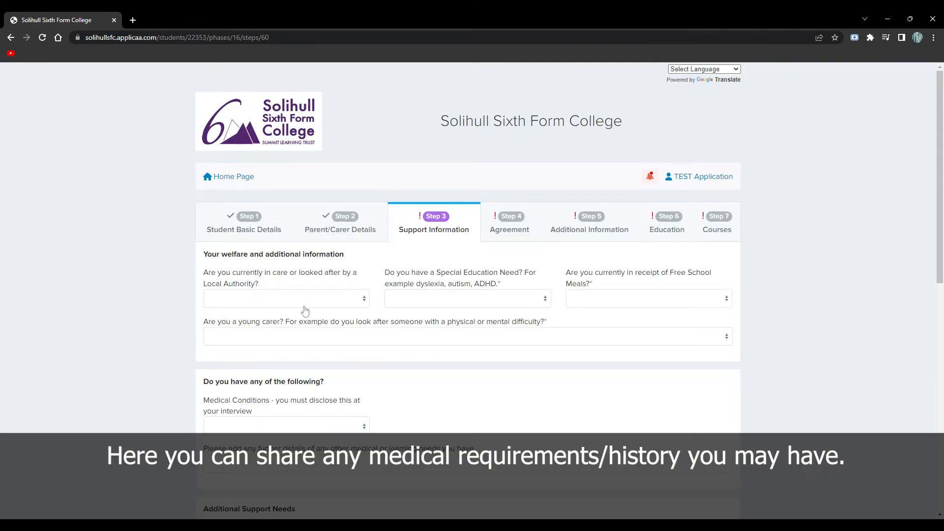
left_click(306, 304)
left_click(283, 355)
left_click(430, 302)
left_click(432, 355)
left_click(582, 302)
left_click(581, 353)
left_click(521, 338)
left_click(497, 389)
left_click(315, 425)
left_click(467, 384)
- Choose No Support for additional support and enter the GP surgery name and postcode
scroll(418, 354, "down", 4)
left_click(273, 344)
scroll(263, 372, "down", 2)
left_click(258, 422)
left_click(270, 293)
scroll(270, 292, "down", 4)
left_click(281, 266)
type("Solihull Doctors")
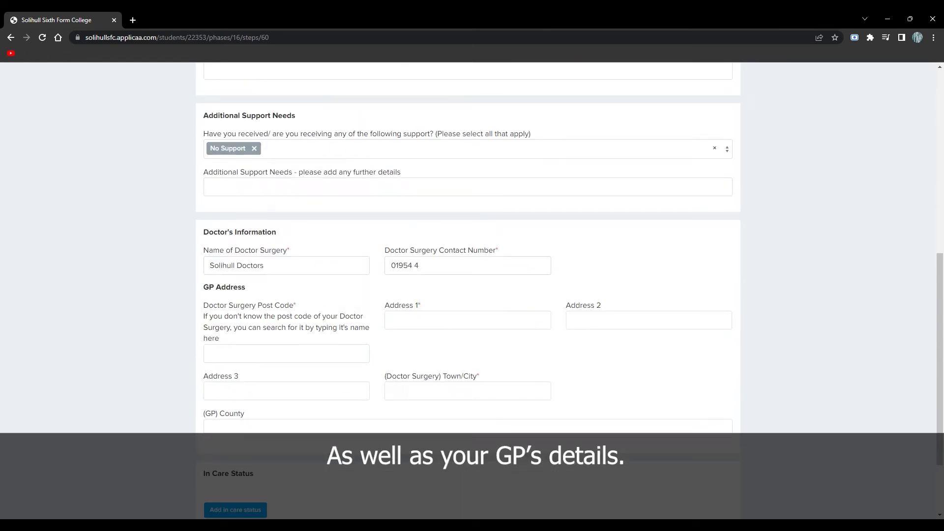
type("15 Doctor Street")
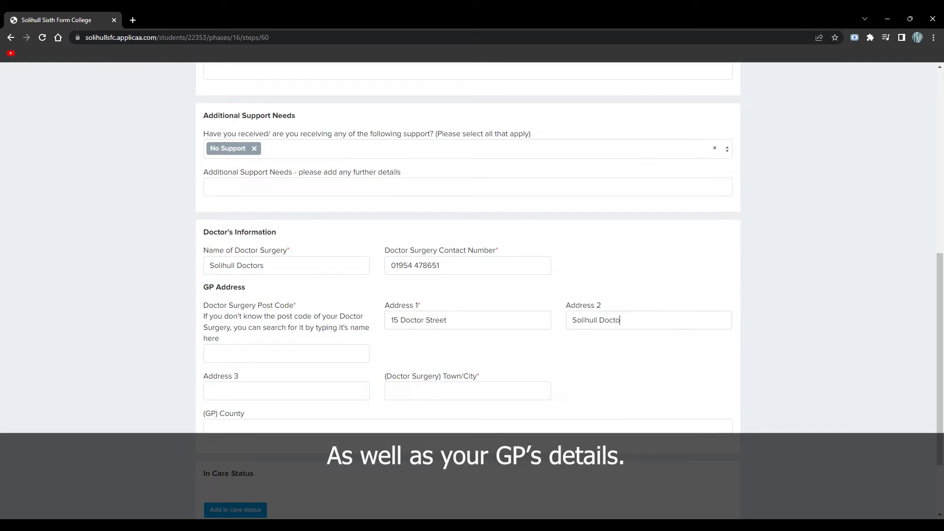
type("Solihull")
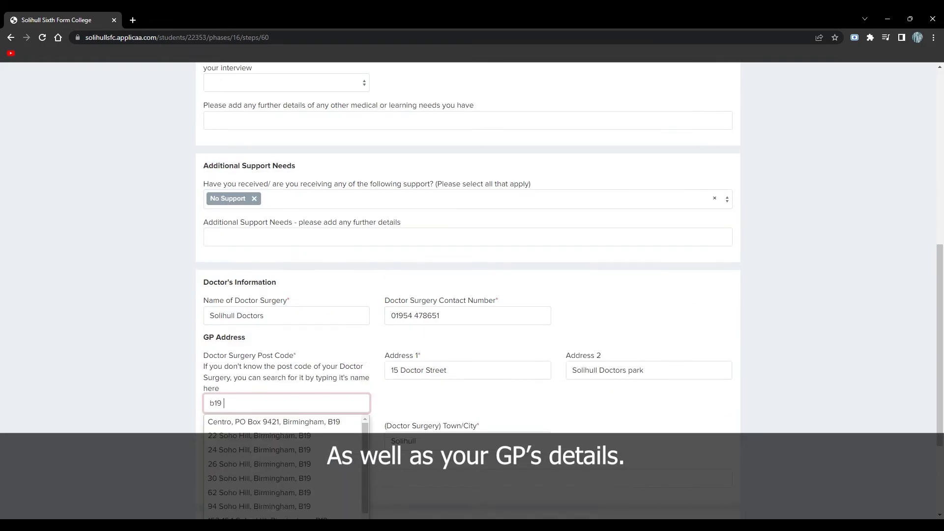
type("8jq")
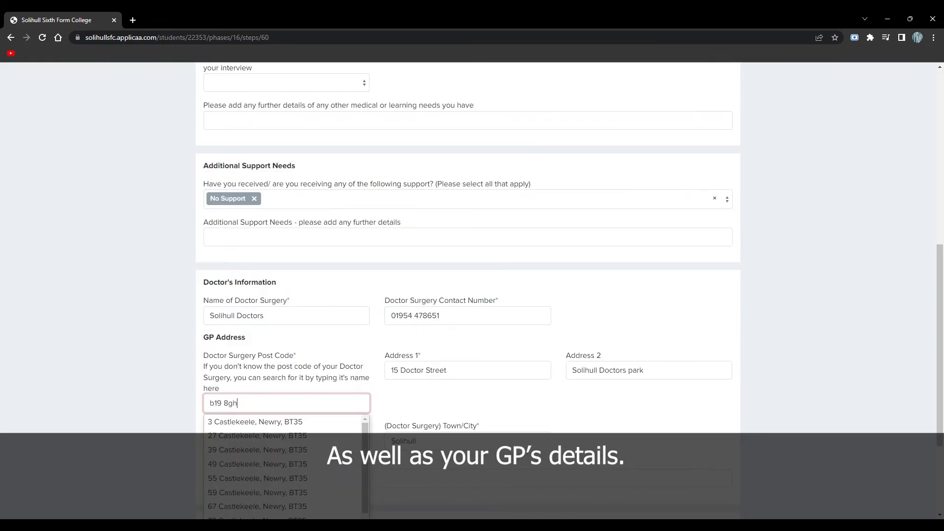
- Consent to first aid, the medical form and being contacted about courses
scroll(472, 295, "down", 3)
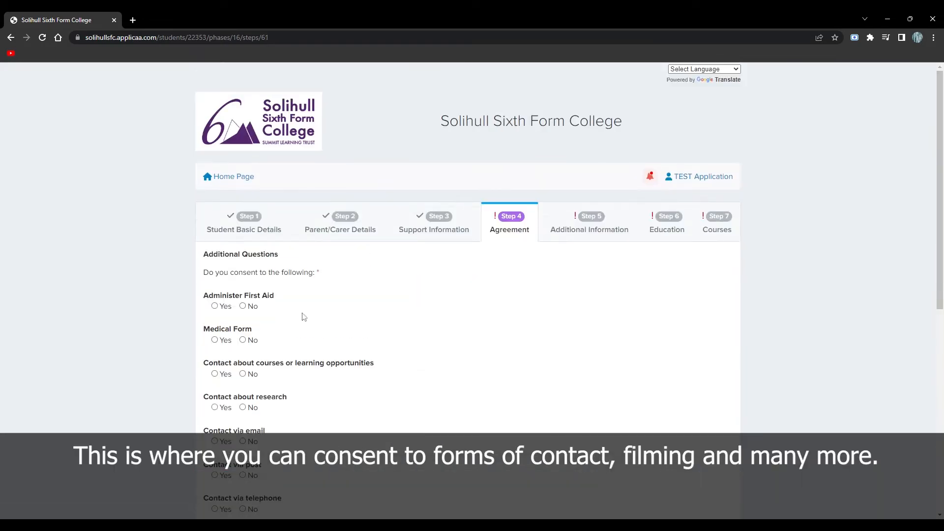
left_click(215, 306)
left_click(215, 339)
left_click(214, 373)
- Answer Yes to all remaining consent questions and Save & Next to Step 5
scroll(214, 370, "down", 2)
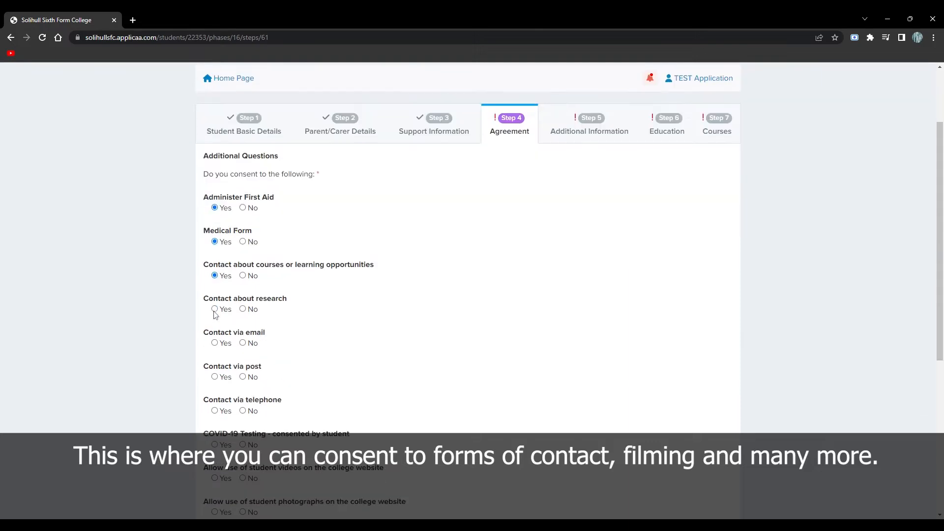
left_click(215, 310)
scroll(215, 309, "down", 1)
left_click(215, 294)
left_click(215, 328)
left_click(215, 315)
left_click(215, 349)
left_click(215, 383)
scroll(217, 381, "down", 2)
left_click(216, 325)
left_click(215, 359)
left_click(215, 392)
left_click(710, 484)
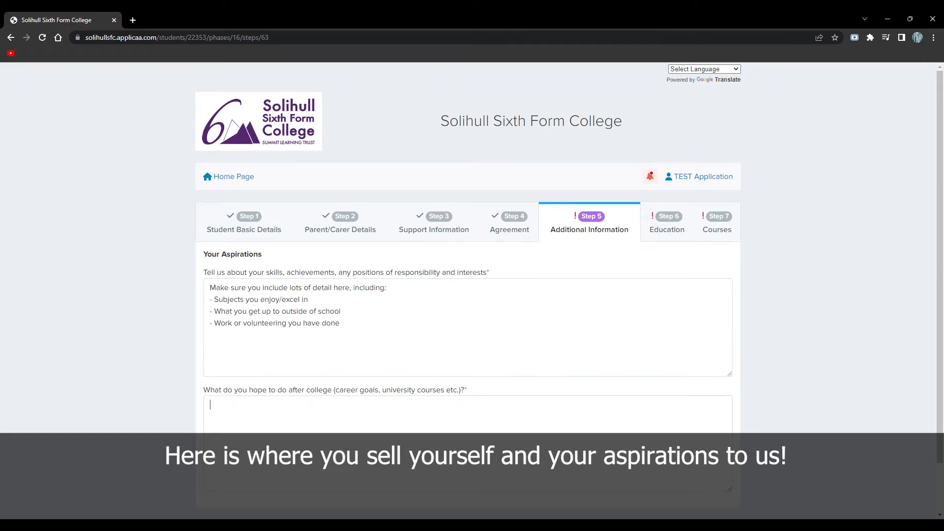
- Start answering what you hope to do after college in the aspirations box
left_click(210, 405)
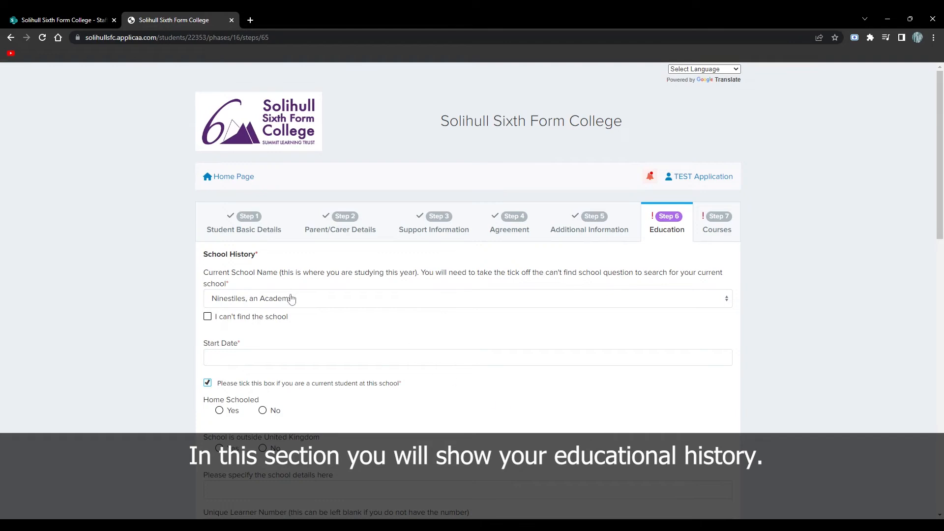
- Set the current school's start date to 22 September 2017
left_click(254, 359)
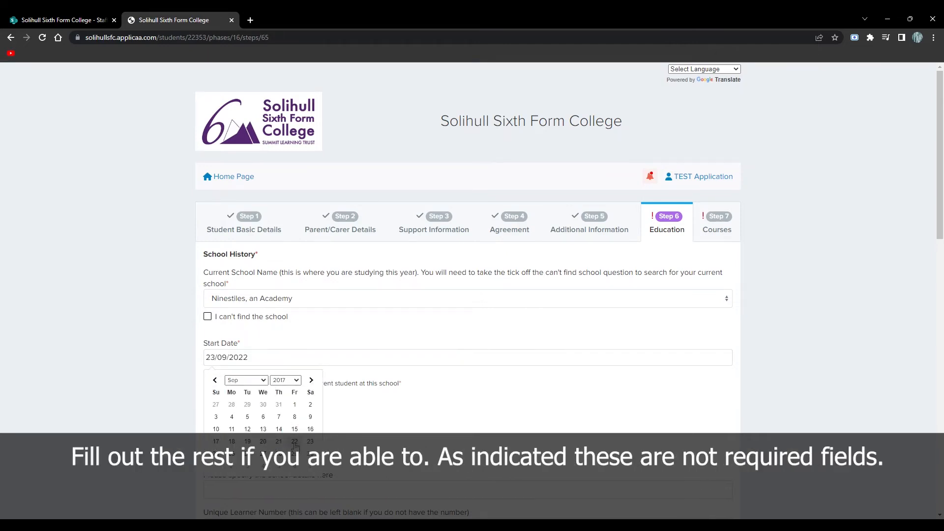
left_click(327, 419)
scroll(261, 429, "down", 2)
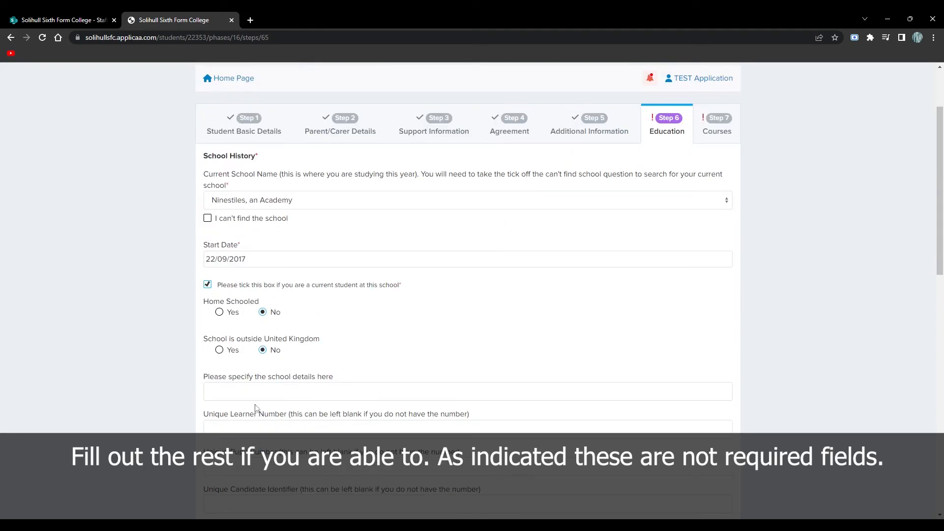
scroll(316, 390, "down", 5)
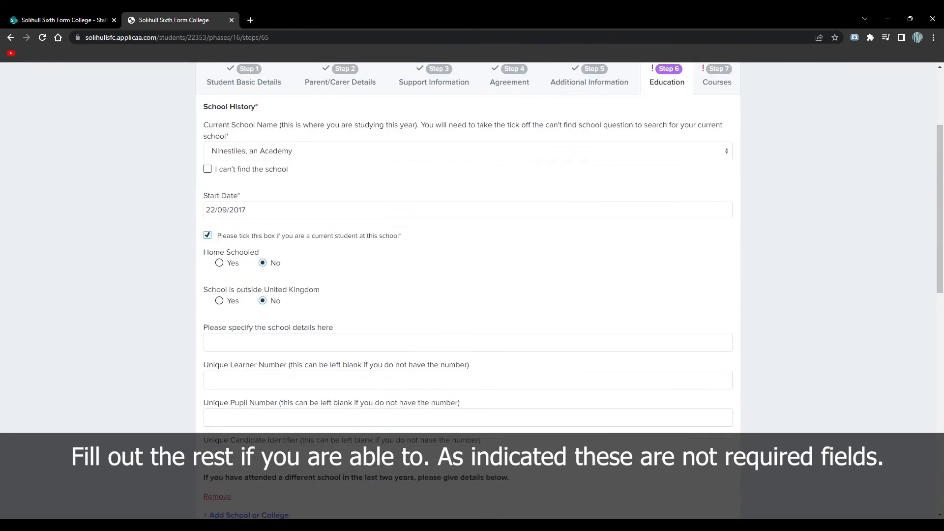
left_click_drag(205, 281, 512, 293)
scroll(278, 408, "down", 2)
scroll(467, 295, "down", 1)
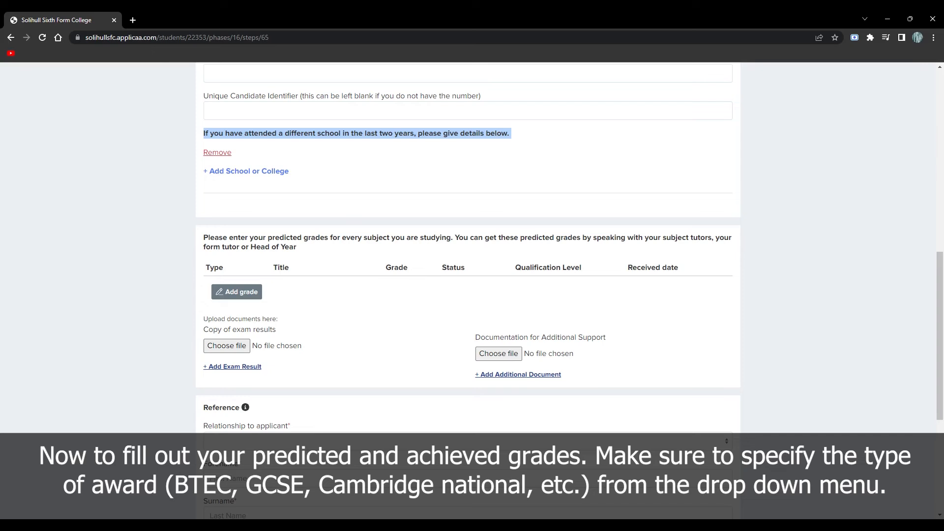
- Add a grade row for Biology with grade 6, Predicted
left_click(257, 294)
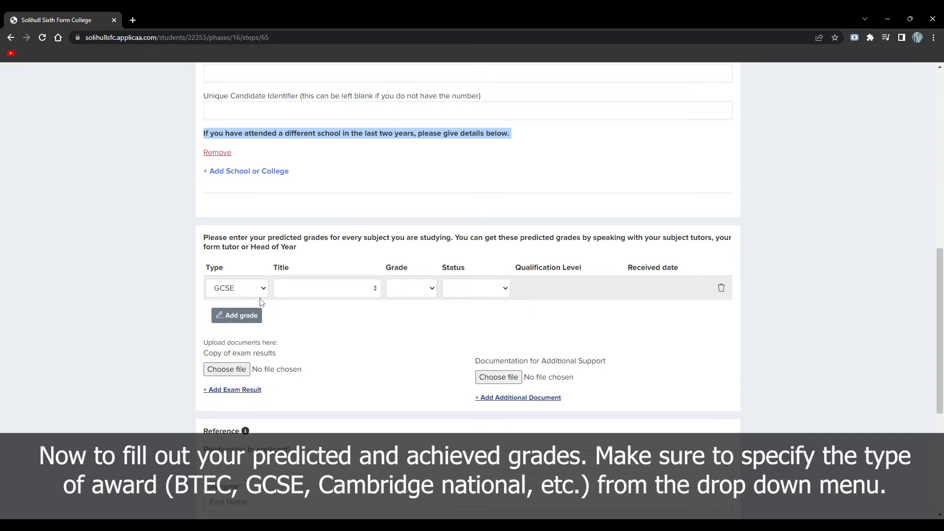
left_click(324, 288)
scroll(315, 364, "down", 2)
left_click(301, 345)
left_click(411, 287)
left_click(411, 303)
left_click(489, 288)
left_click(489, 303)
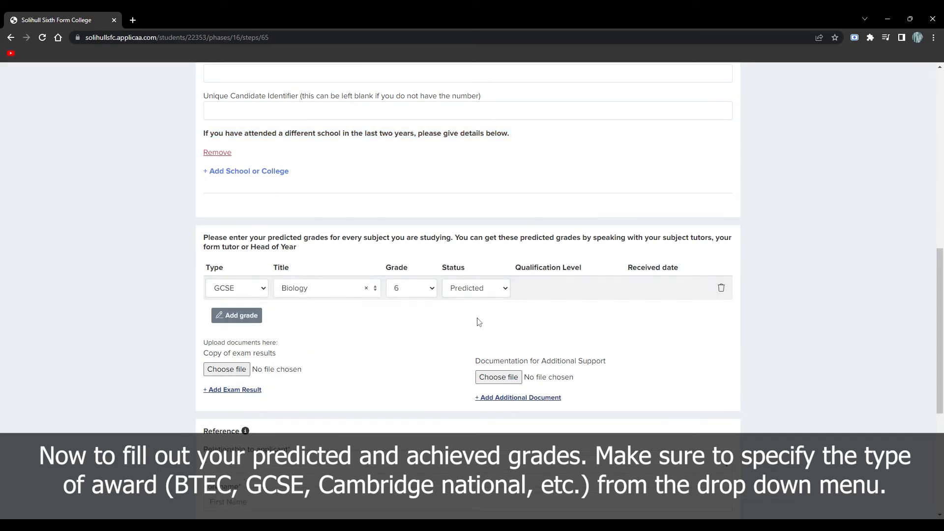
- Add BTEC Business, grade 2D*, Achieved, First Award, received 2022 August
left_click(236, 316)
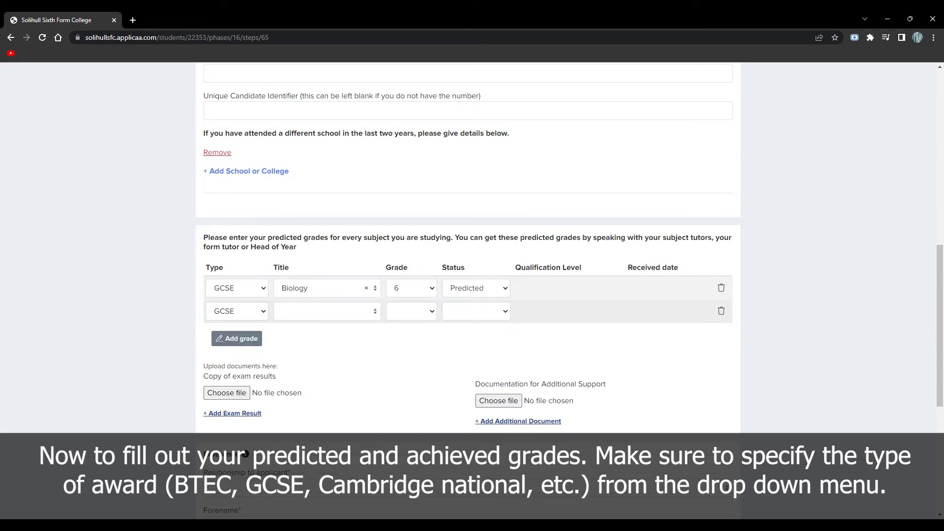
left_click(248, 335)
left_click(298, 312)
left_click(308, 379)
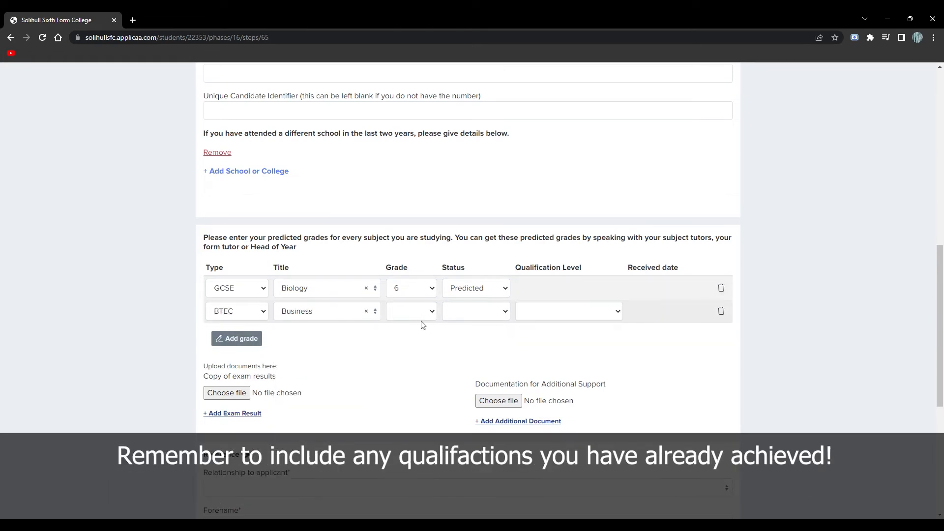
left_click(412, 338)
left_click(487, 319)
left_click(480, 343)
left_click(564, 325)
left_click(633, 311)
scroll(664, 408, "down", 3)
left_click(664, 409)
- Add Computer Science with grade 6, Predicted
left_click(231, 341)
left_click(322, 336)
scroll(320, 403, "down", 4)
left_click(317, 430)
left_click(411, 339)
left_click(409, 383)
left_click(465, 340)
left_click(465, 357)
- Add Cambridge Information Technologies, grade L2M, Achieved, received 2022 August
left_click(238, 360)
left_click(259, 355)
left_click(241, 393)
left_click(304, 359)
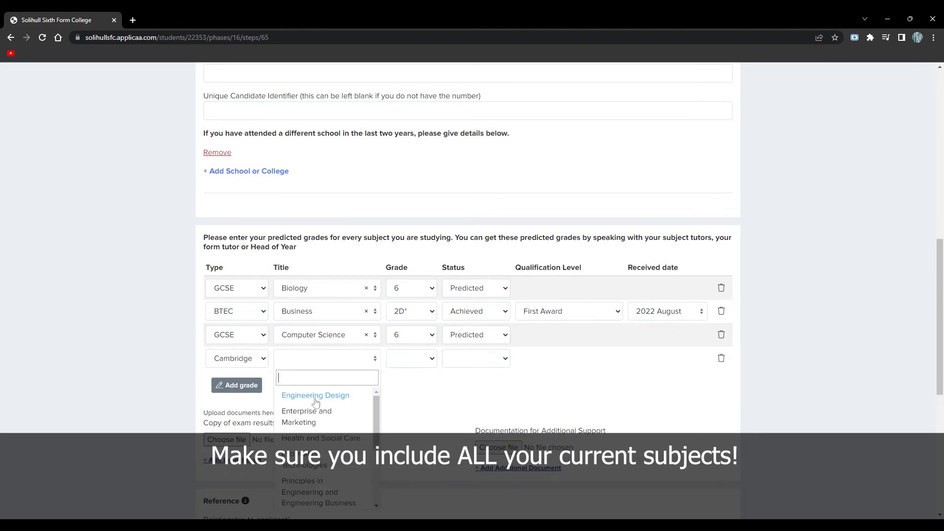
left_click(314, 437)
left_click(415, 363)
left_click(416, 403)
left_click(460, 364)
left_click(461, 381)
left_click(644, 366)
left_click(657, 411)
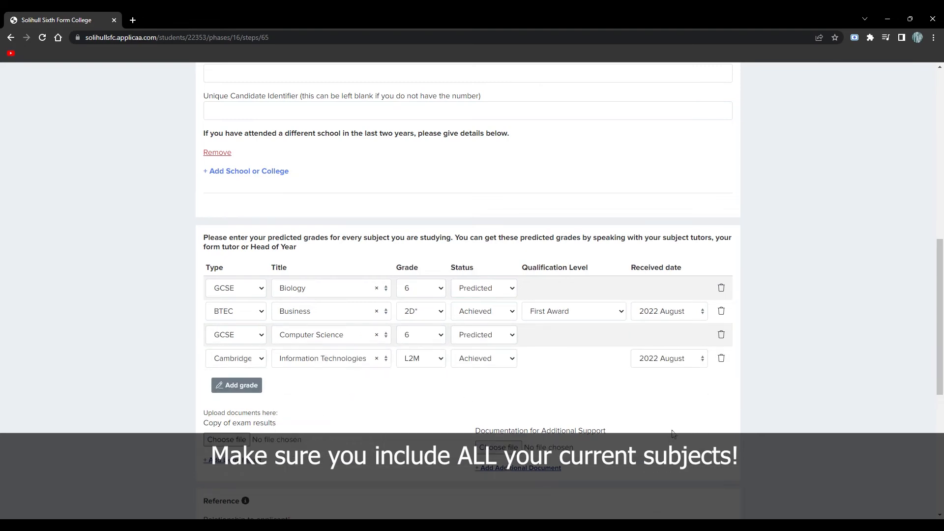
- Add Geography with grade 8, Predicted
left_click(236, 385)
left_click(295, 382)
scroll(291, 371, "down", 3)
scroll(309, 340, "down", 1)
left_click(306, 364)
left_click(419, 386)
left_click(418, 414)
left_click(478, 386)
left_click(477, 405)
- Add five more grade rows and set rows six and seven to English Language and English Literature
left_click(250, 413)
left_click(250, 433)
left_click(252, 456)
left_click(252, 479)
left_click(251, 502)
scroll(252, 501, "down", 2)
left_click(295, 307)
type("engl")
left_click(307, 344)
left_click(304, 331)
type("engl")
left_click(307, 382)
- Set the remaining rows' subjects to Mathematics, Chemistry and Physics
left_click(297, 358)
type("maths")
key("BackSpace")
key("Down")
key("Return")
left_click(299, 381)
type("chem")
key("Return")
left_click(319, 404)
type("phys")
left_click(310, 385)
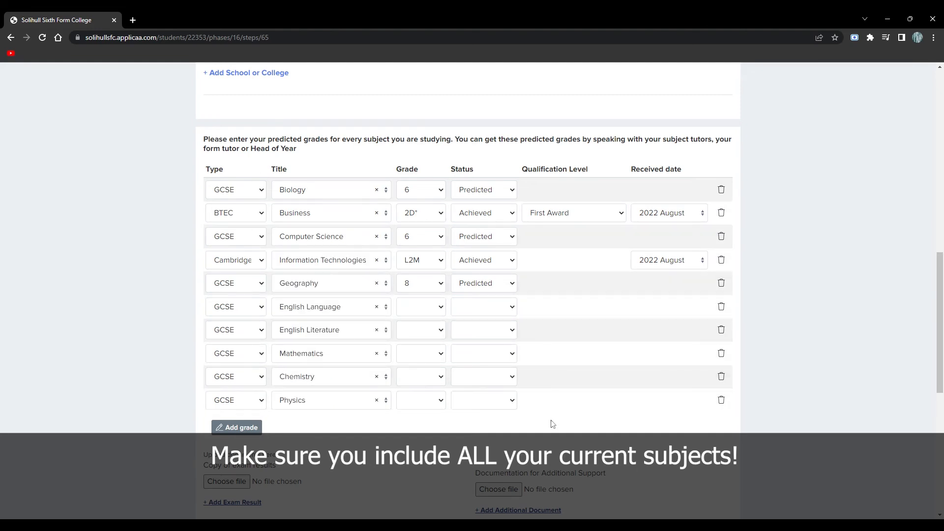
- Give English Language 8, English Literature 9 and Mathematics 8, all Predicted
left_click(432, 310)
left_click(426, 338)
left_click(476, 308)
left_click(476, 333)
left_click(425, 331)
left_click(424, 353)
left_click(475, 333)
left_click(475, 354)
left_click(435, 359)
- Give Chemistry grade 6 and Physics grade 5, both Predicted
left_click(433, 384)
left_click(470, 358)
left_click(472, 378)
left_click(425, 382)
left_click(426, 415)
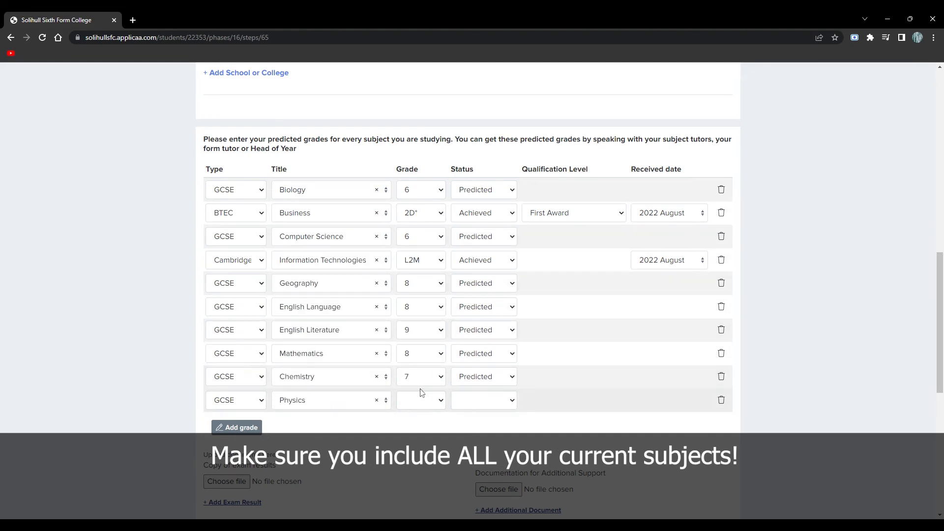
left_click(472, 422)
left_click(436, 400)
left_click(417, 328)
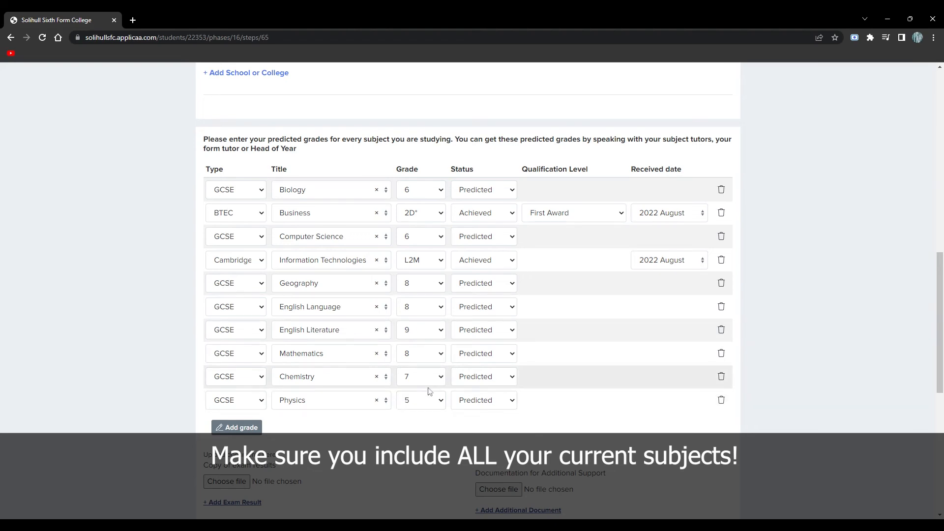
left_click(429, 390)
scroll(479, 400, "down", 1)
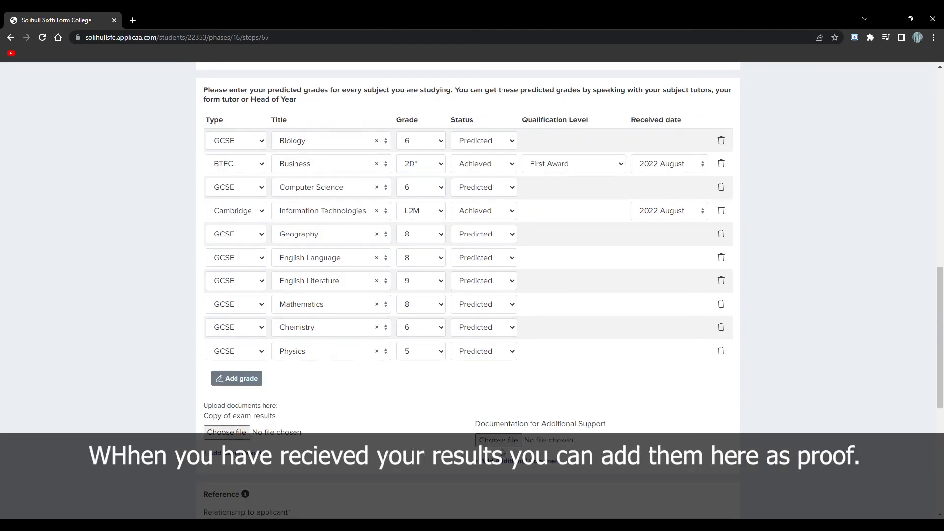
scroll(503, 451, "down", 5)
- Enter a Head of Year referee with forename, surname and school e-mail, then save and continue
left_click(301, 290)
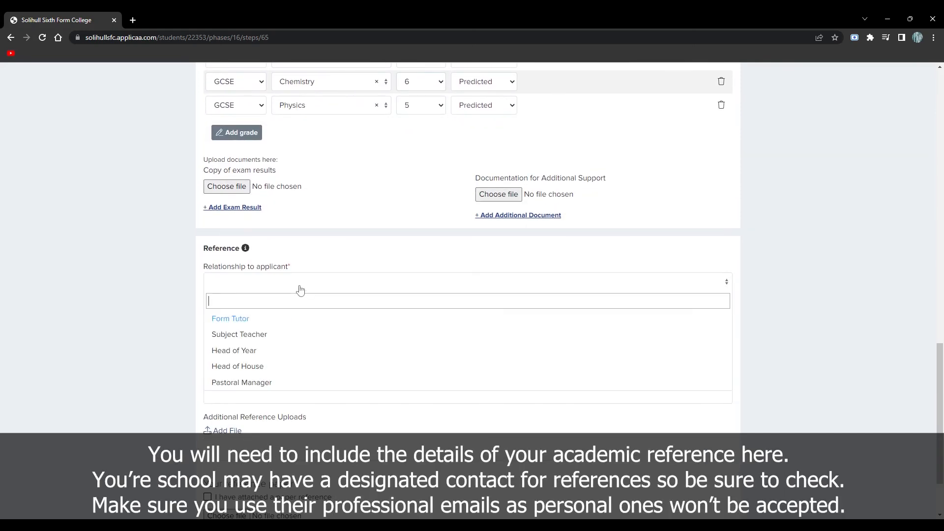
left_click(275, 350)
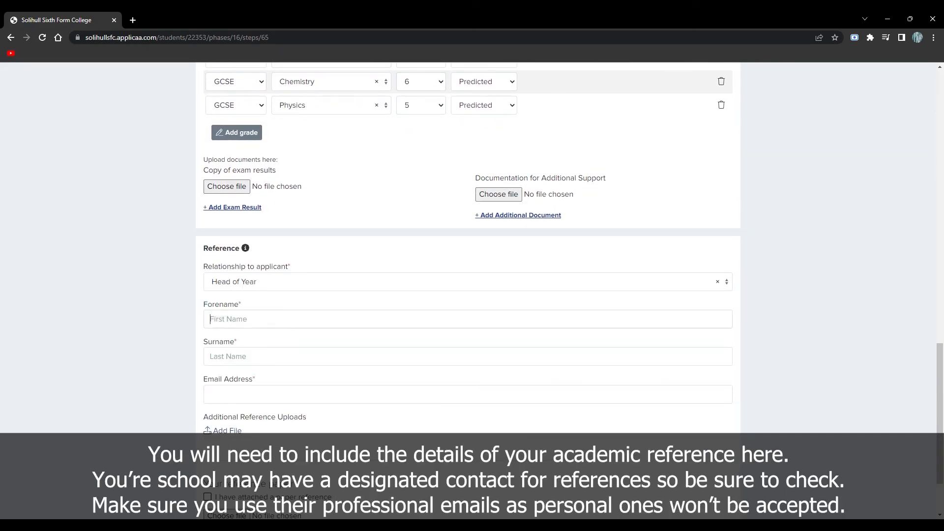
scroll(279, 323, "down", 1)
type("Sarah")
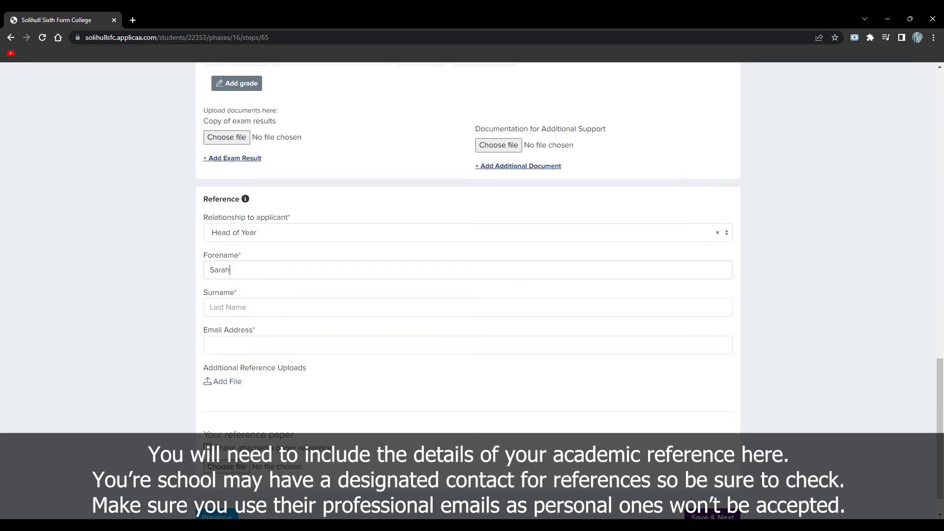
key("Tab")
type("M")
key("Tab")
type("chgoo")
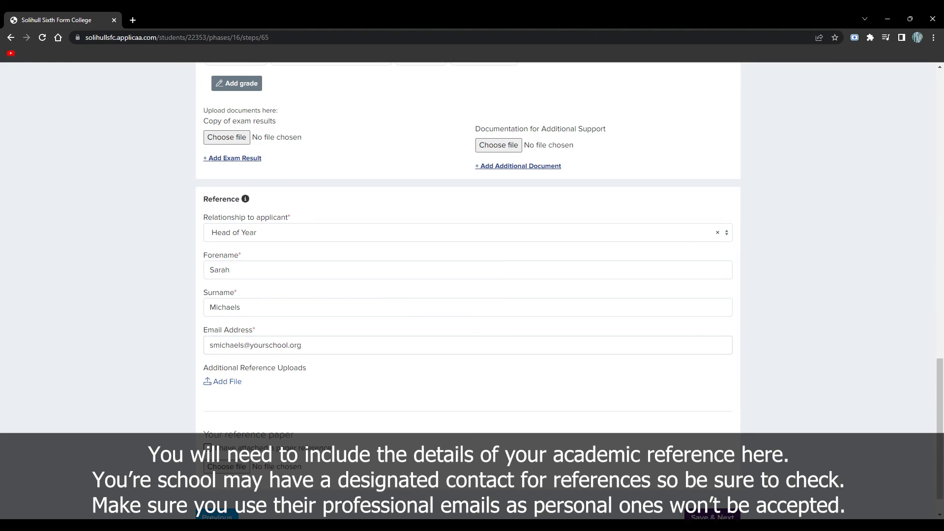
scroll(388, 408, "down", 1)
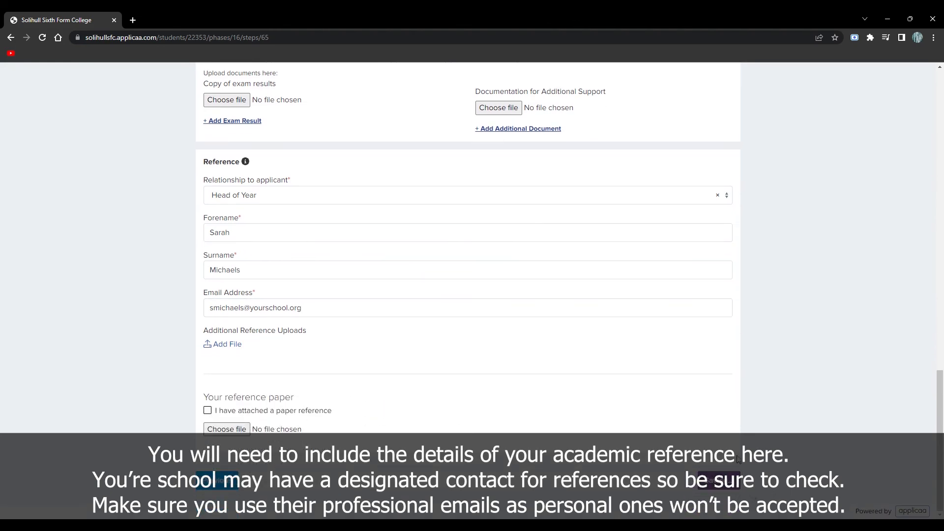
left_click(719, 480)
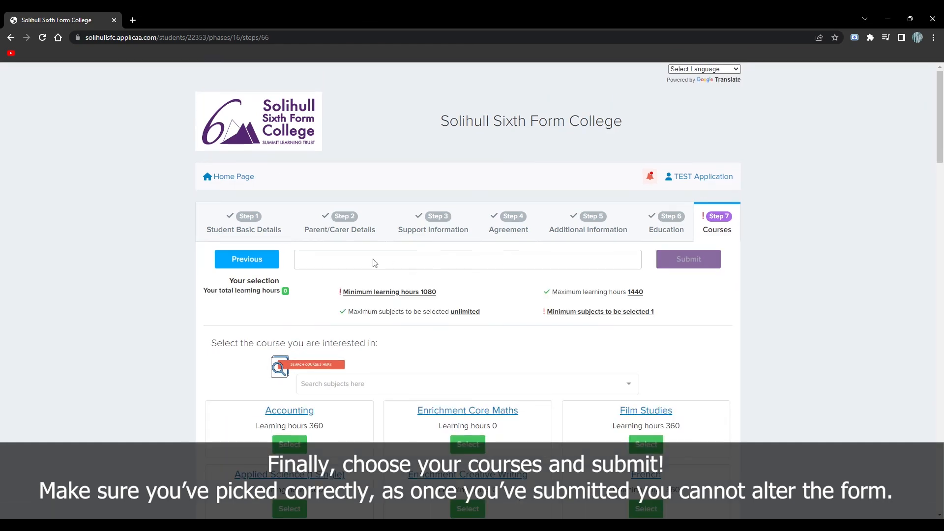
- Discard Applied Science (Triple) and add Criminology to the chosen courses
left_click(347, 383)
left_click(347, 302)
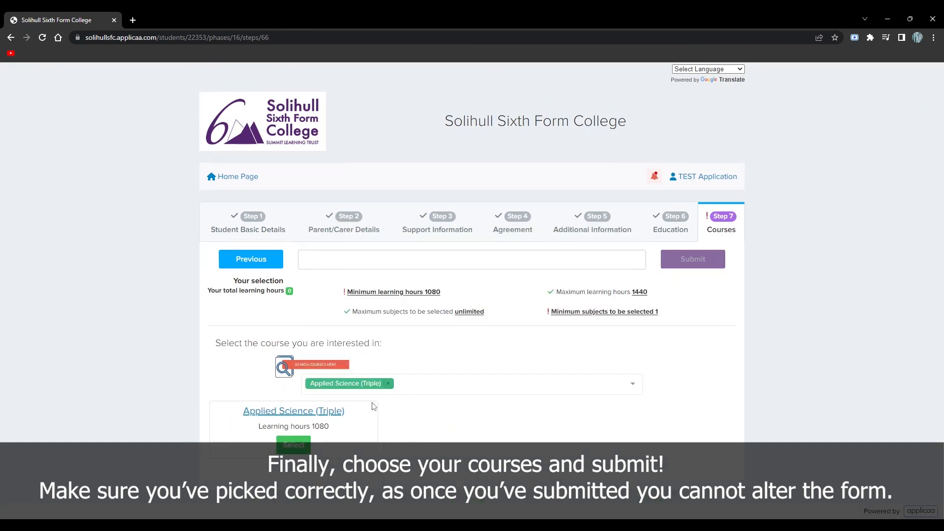
left_click(388, 383)
scroll(390, 324, "down", 2)
left_click(363, 331)
left_click(303, 446)
left_click(365, 385)
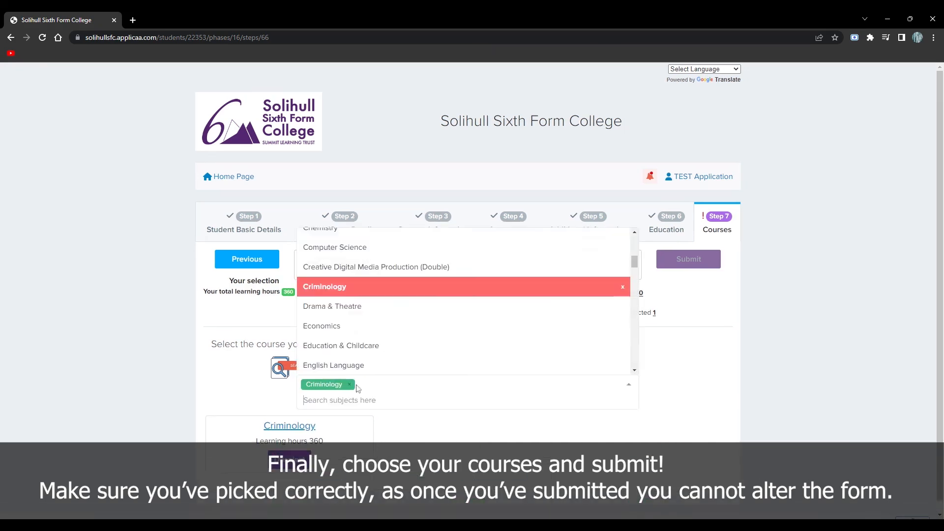
- Search 'che' and add Chemistry to the chosen courses
left_click(351, 384)
left_click(360, 384)
type("che")
left_click(342, 369)
left_click(301, 444)
left_click(348, 384)
- Add English Literature to the chosen courses
left_click(351, 384)
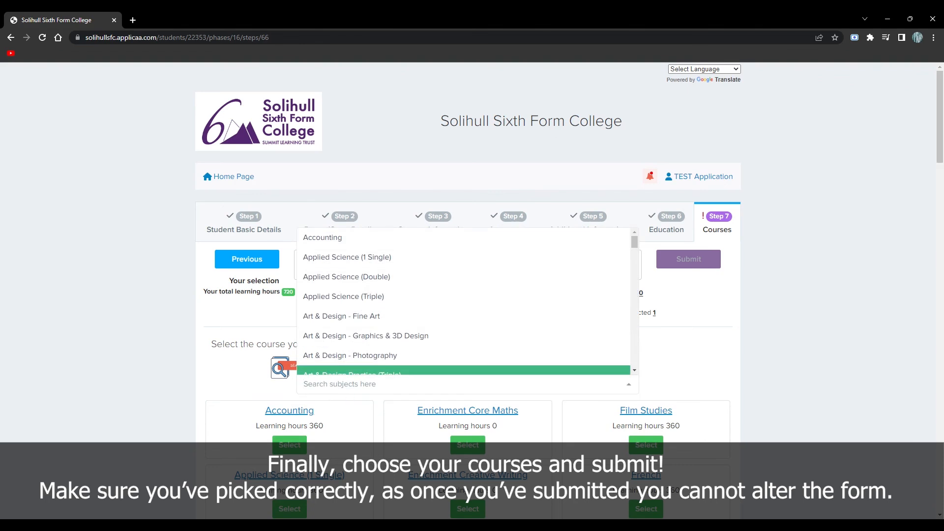
scroll(371, 337, "down", 5)
left_click(371, 337)
left_click(293, 446)
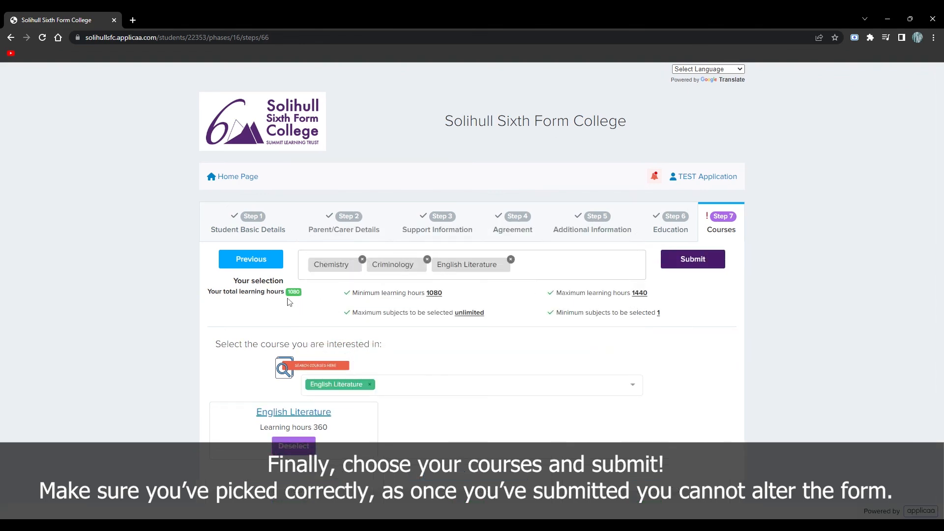
left_click(369, 384)
- Drop Media Studies and add Film Studies, reaching 1440 learning hours
scroll(392, 326, "down", 2)
scroll(392, 327, "down", 3)
type("media")
left_click(393, 365)
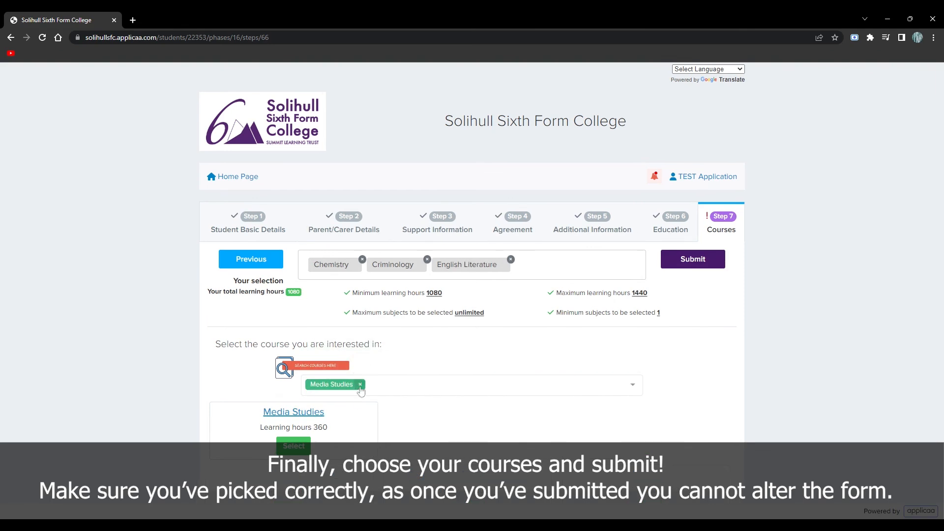
left_click(358, 387)
type("film")
left_click(364, 362)
left_click(294, 445)
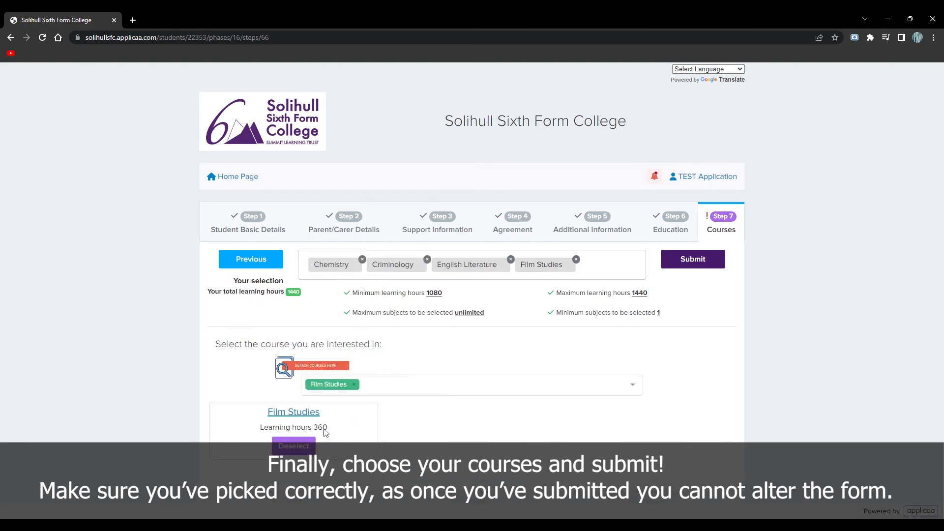